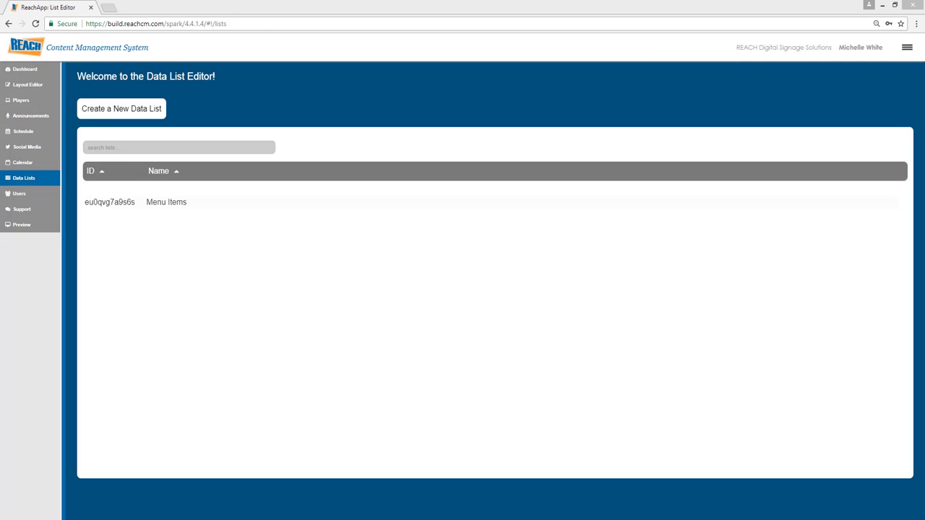
- Open the Menu Items data list and add a row with the item hamburger priced at 8.99
left_click(179, 207)
left_click(180, 204)
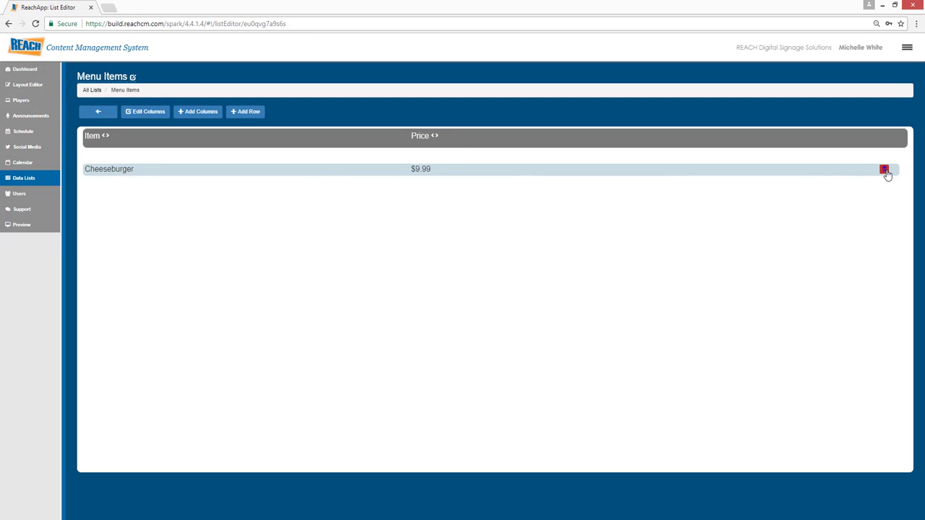
left_click(255, 119)
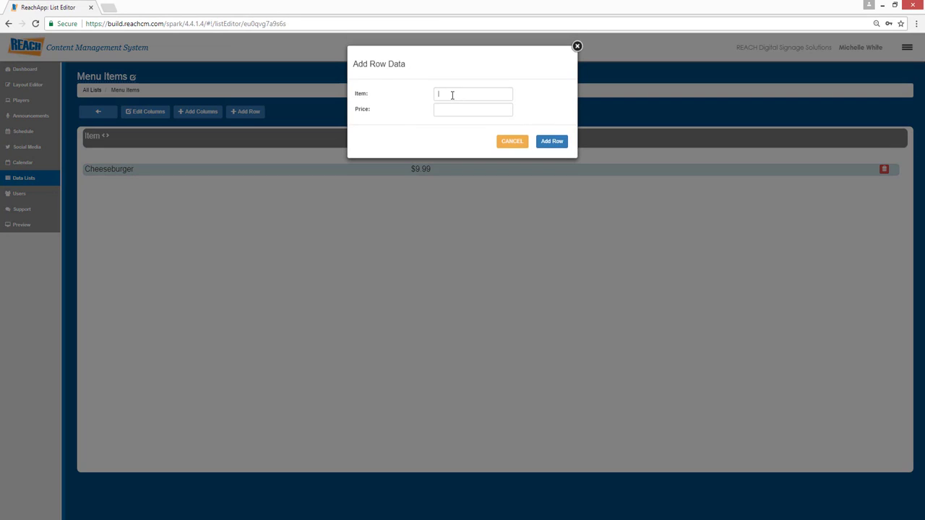
left_click(452, 95)
type("hamburger")
key("Tab")
type("8.99")
left_click(549, 143)
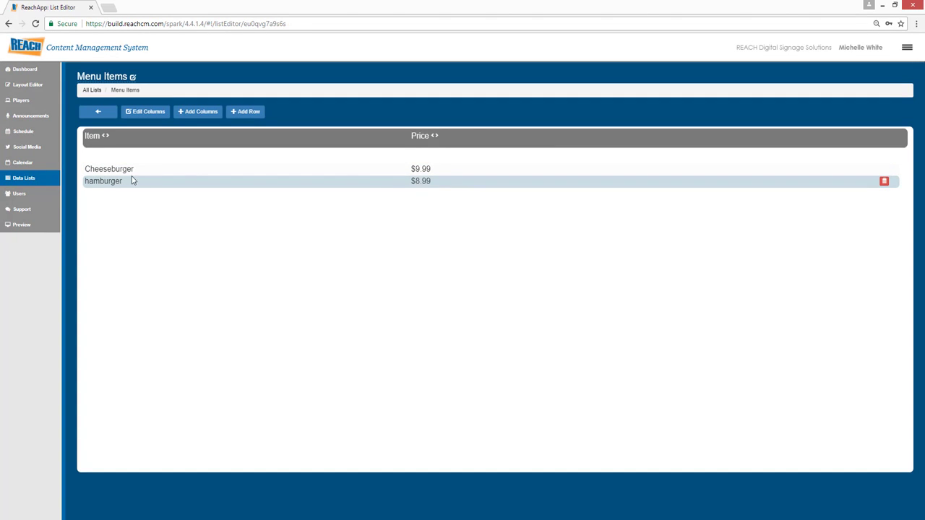
- Capitalize the new row's item name as Hamburger and move the Cheeseburger row below it
double_click(93, 181)
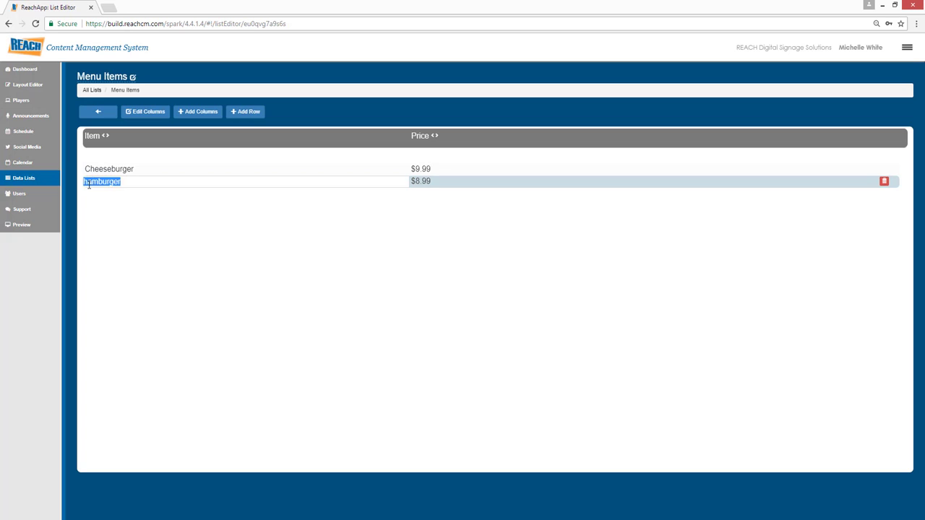
left_click_drag(87, 182, 82, 186)
type("H")
left_click(143, 246)
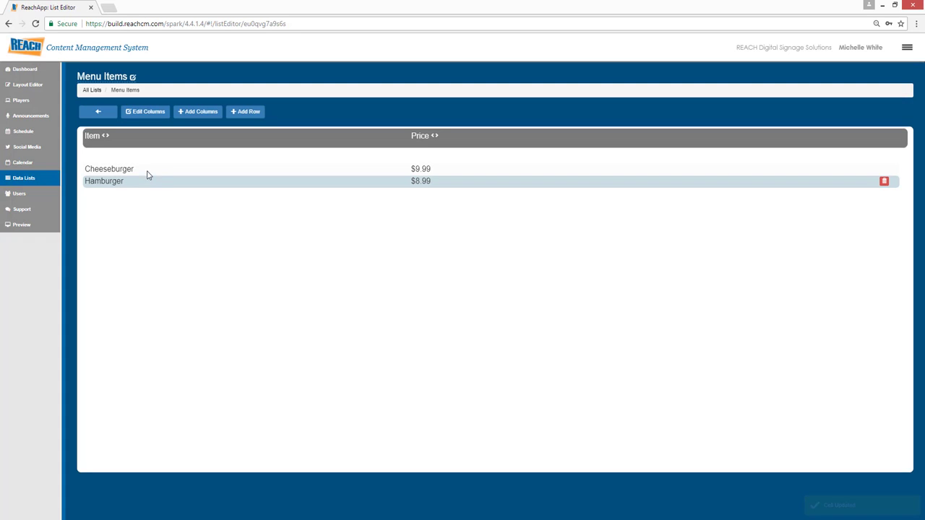
left_click_drag(147, 169, 148, 171)
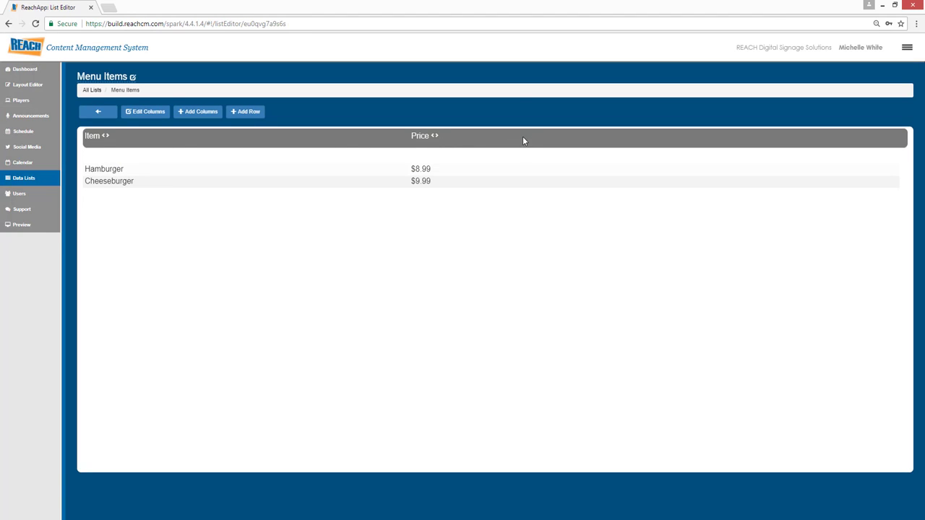
- Add a column named Calories to the list with a width of 0 and the type Text
left_click(197, 116)
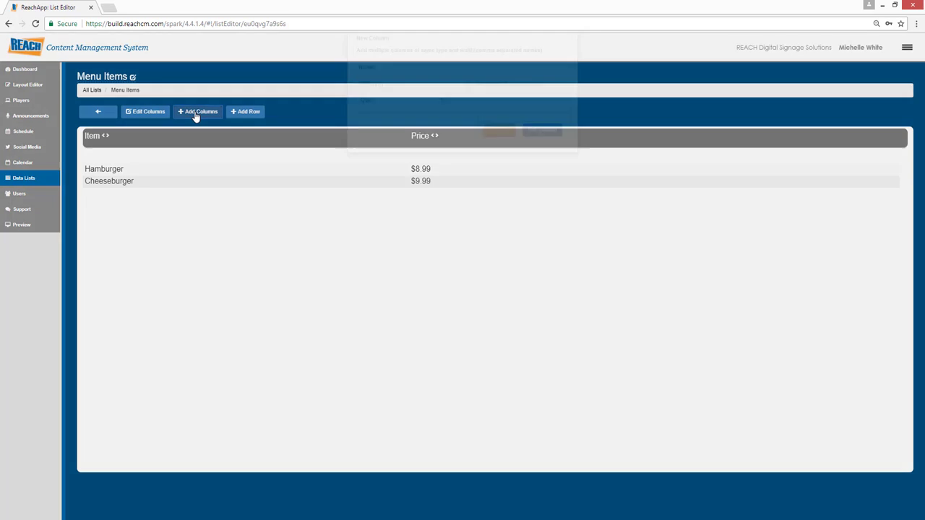
left_click(436, 99)
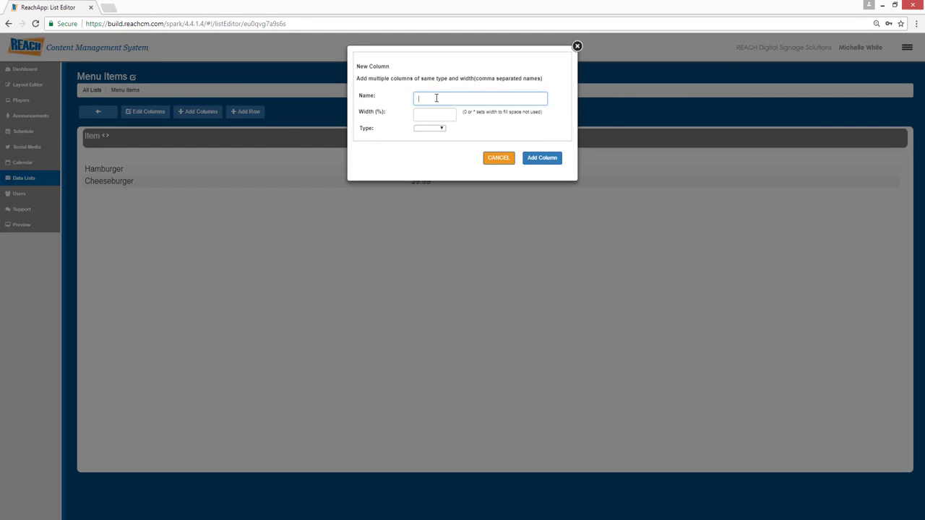
type("Calories")
left_click(436, 117)
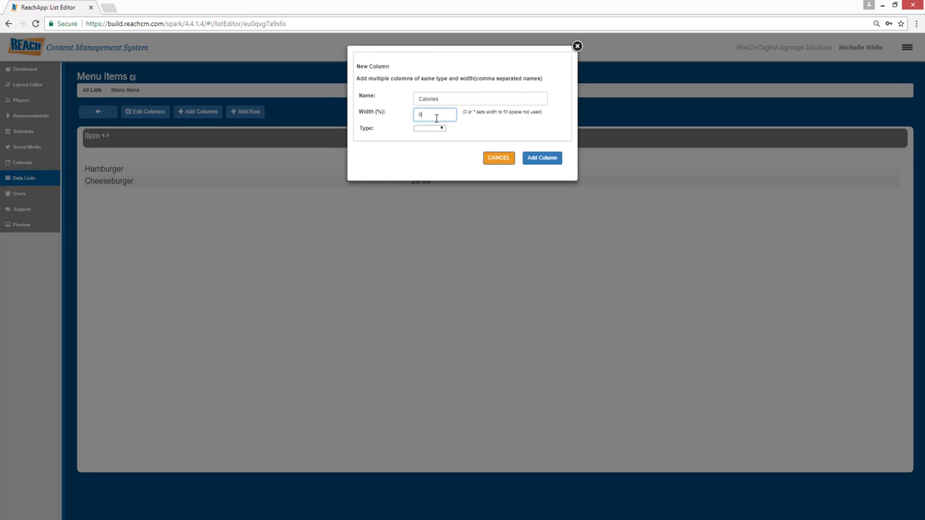
left_click(421, 129)
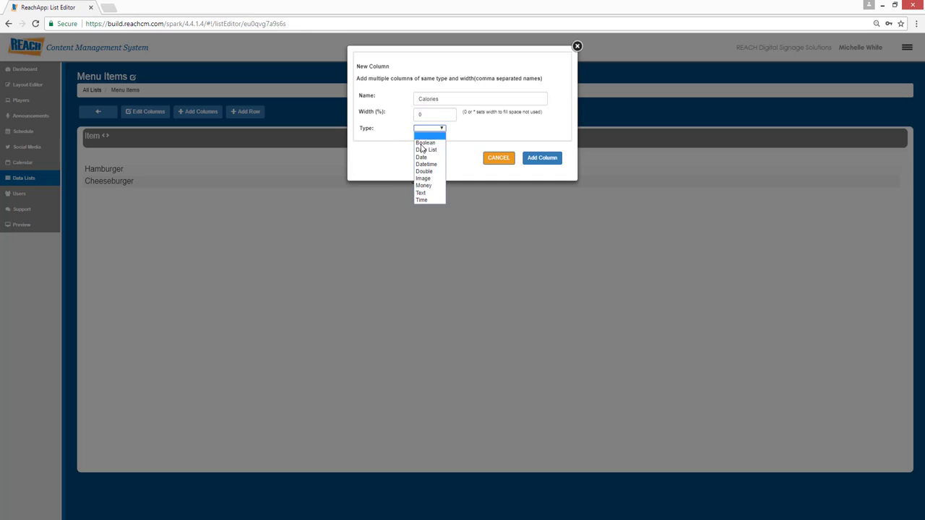
left_click(430, 193)
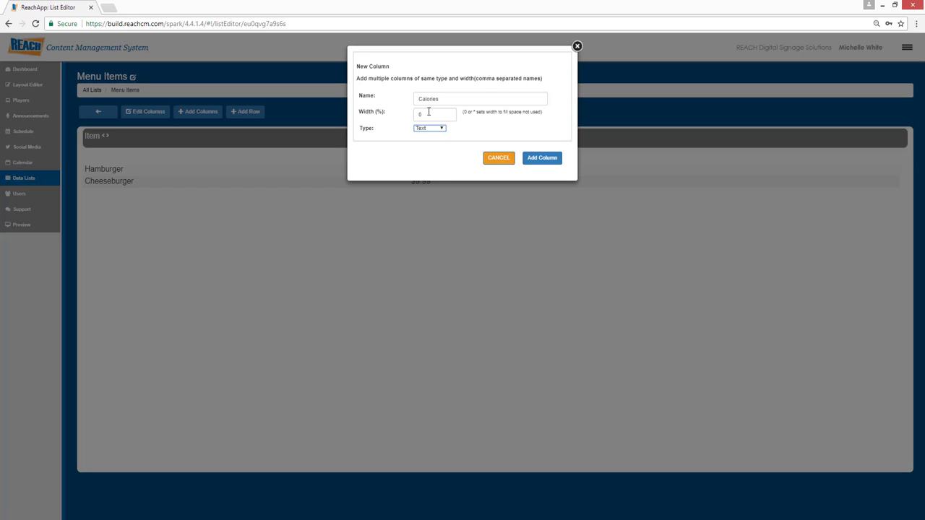
left_click(536, 159)
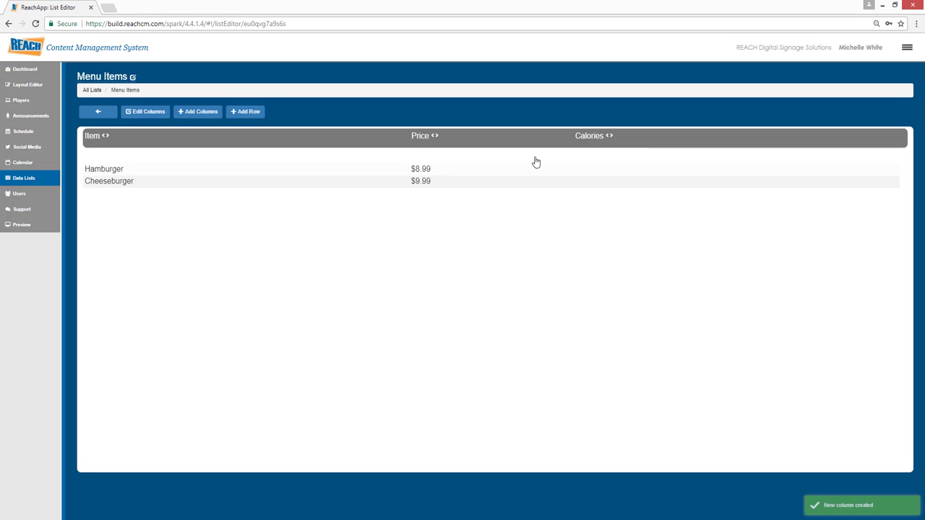
- Enter the calories as 300 for Hamburger and 500-200 for Cheeseburger
left_click(591, 170)
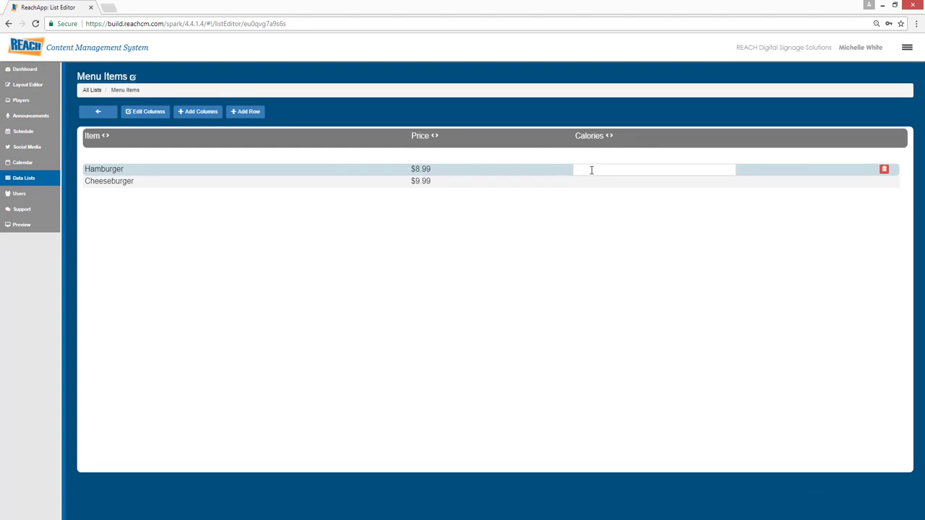
type("300")
left_click(588, 186)
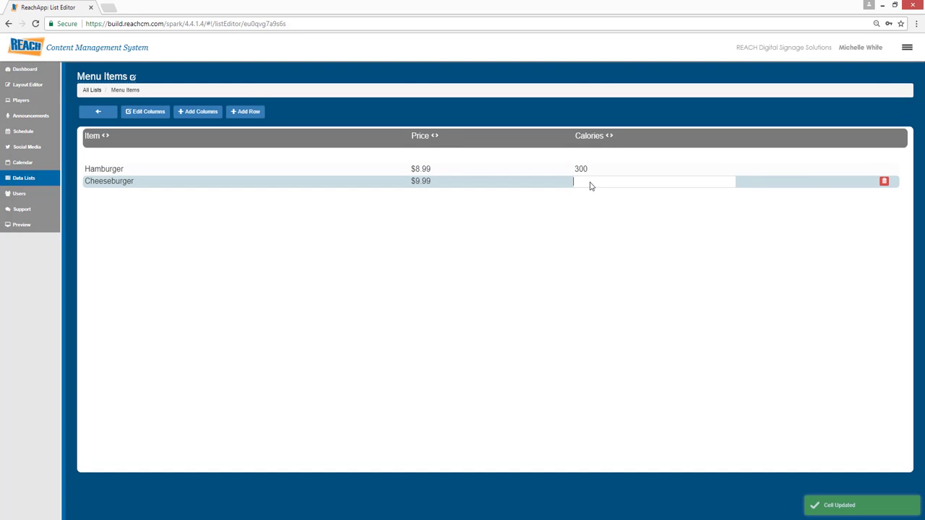
type("500-200")
left_click(527, 253)
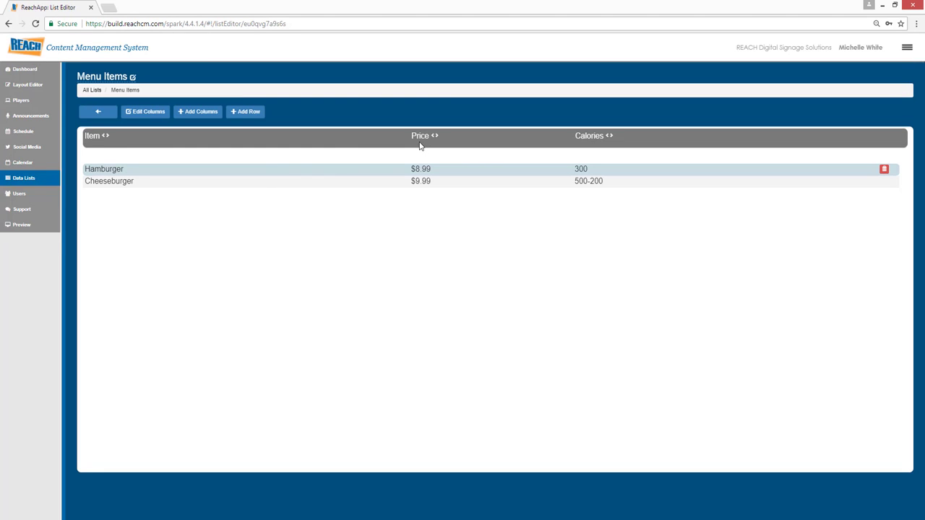
- Examine the Item column's editable name, width and type settings, and close them
left_click(141, 114)
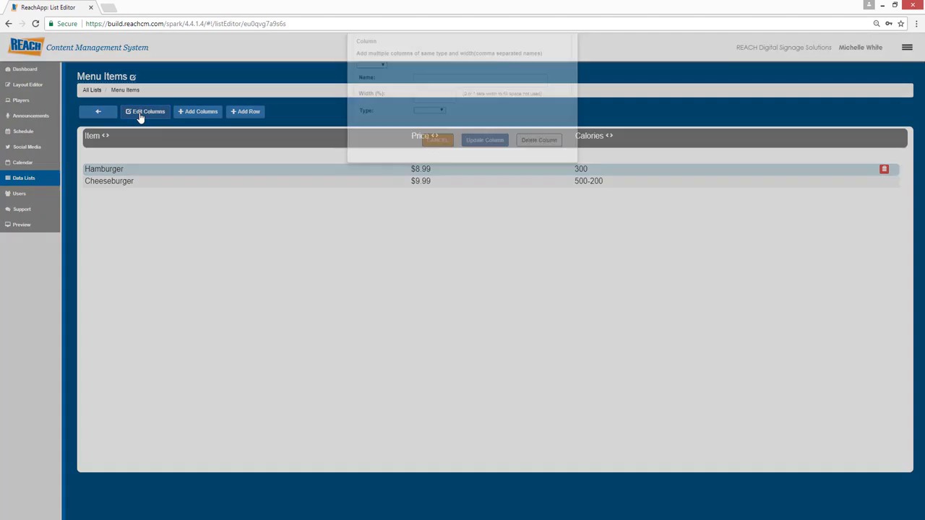
left_click(384, 91)
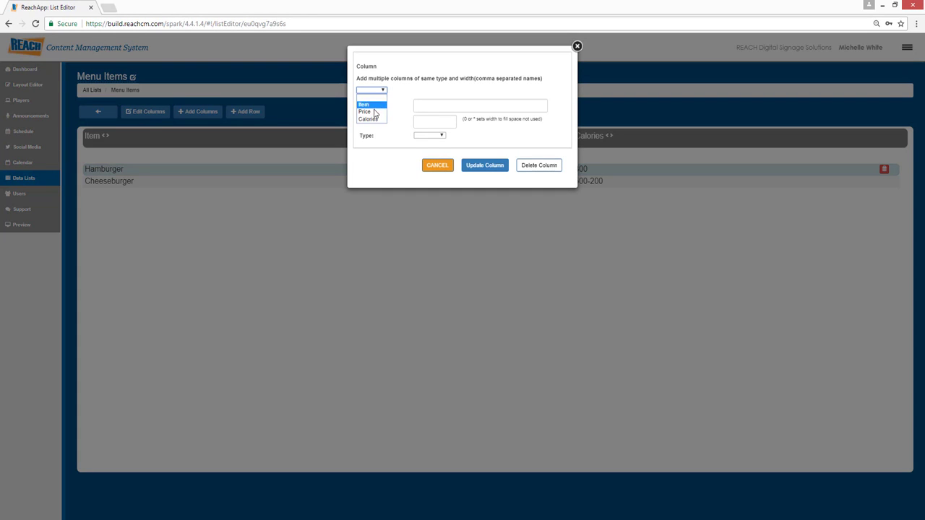
left_click(370, 106)
left_click(439, 106)
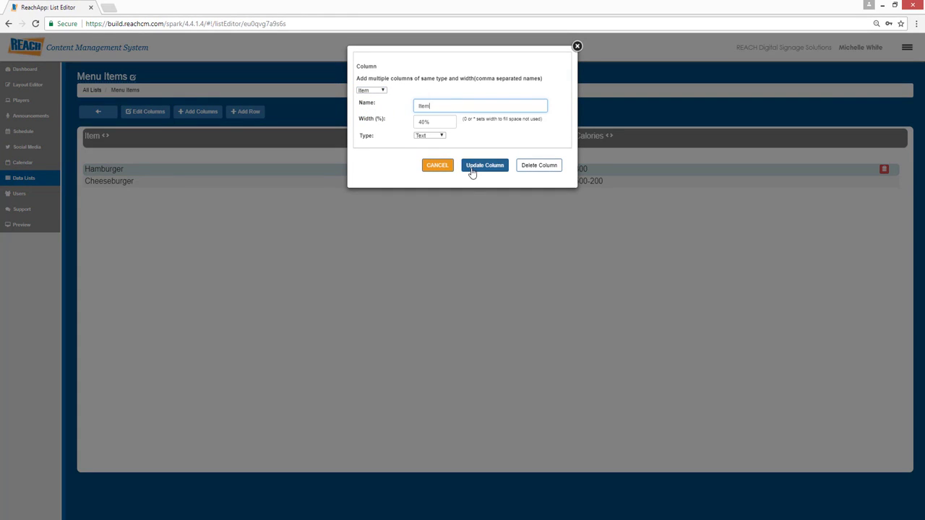
left_click(577, 47)
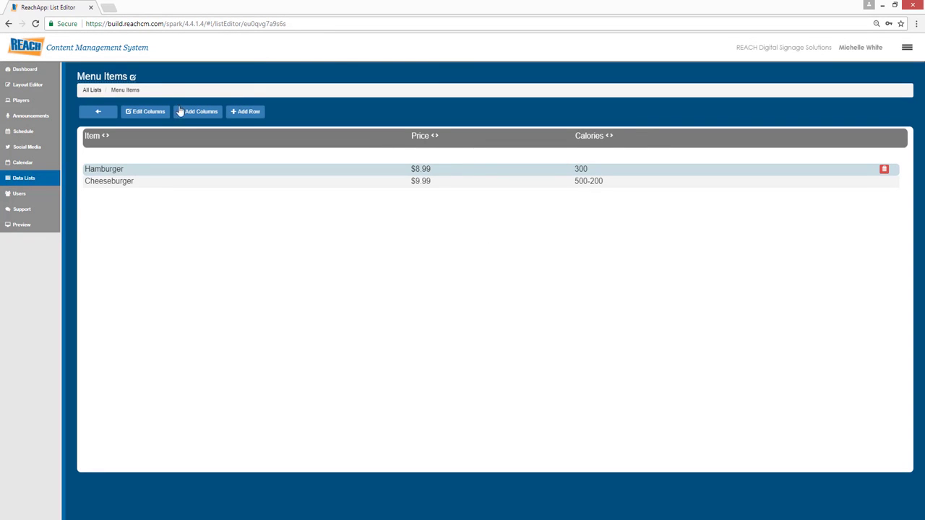
- Open the Menu Items list name for editing and return to the overview of all data lists
left_click(117, 77)
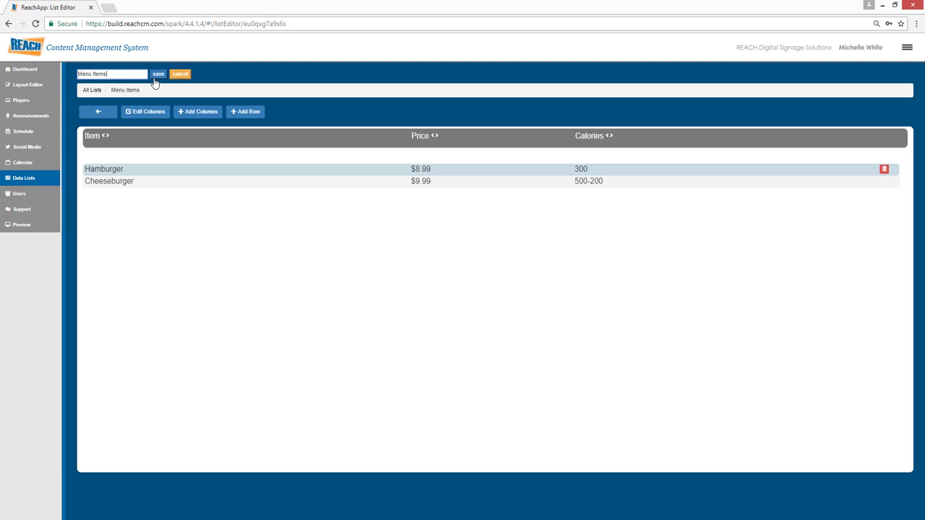
left_click(101, 114)
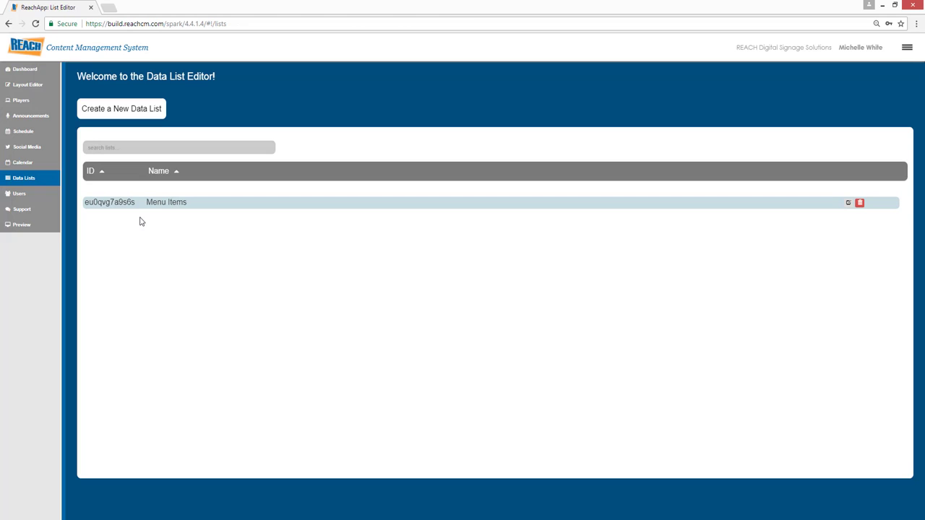
left_click(124, 114)
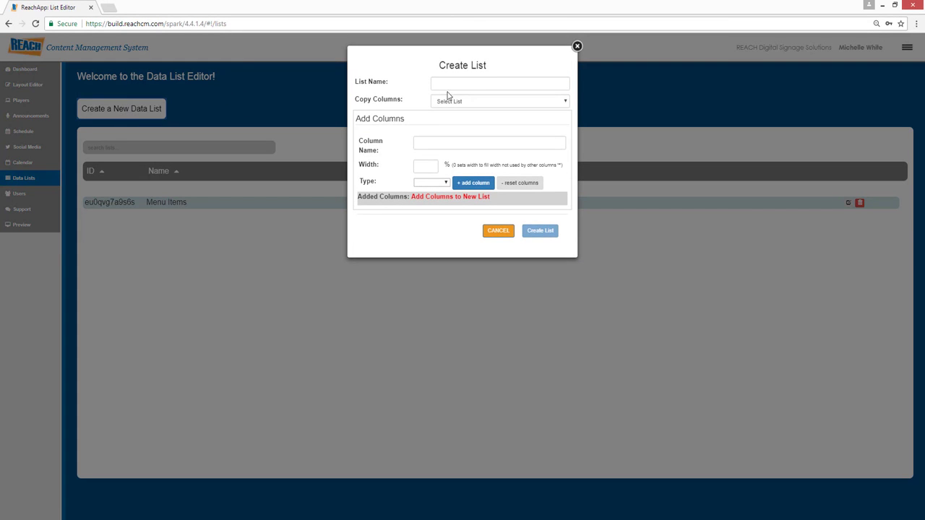
left_click(464, 87)
type("Directory")
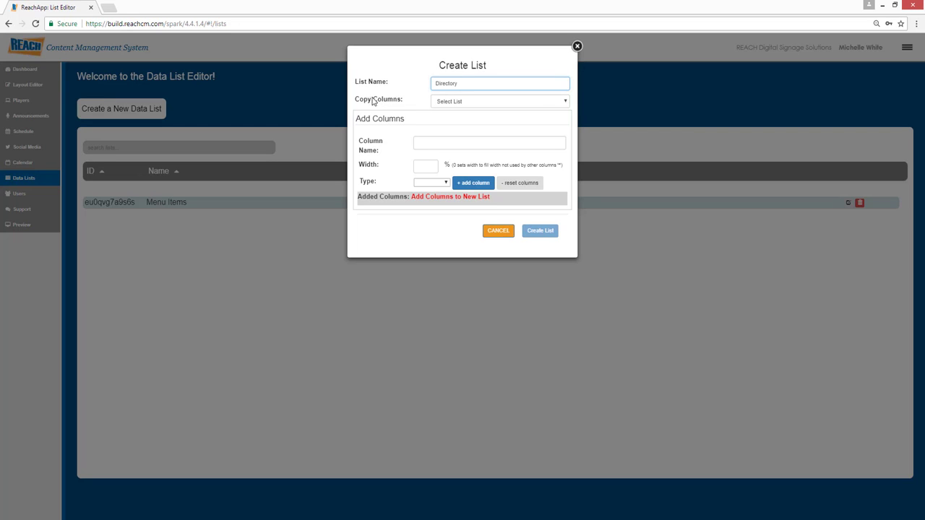
left_click_drag(373, 99, 393, 100)
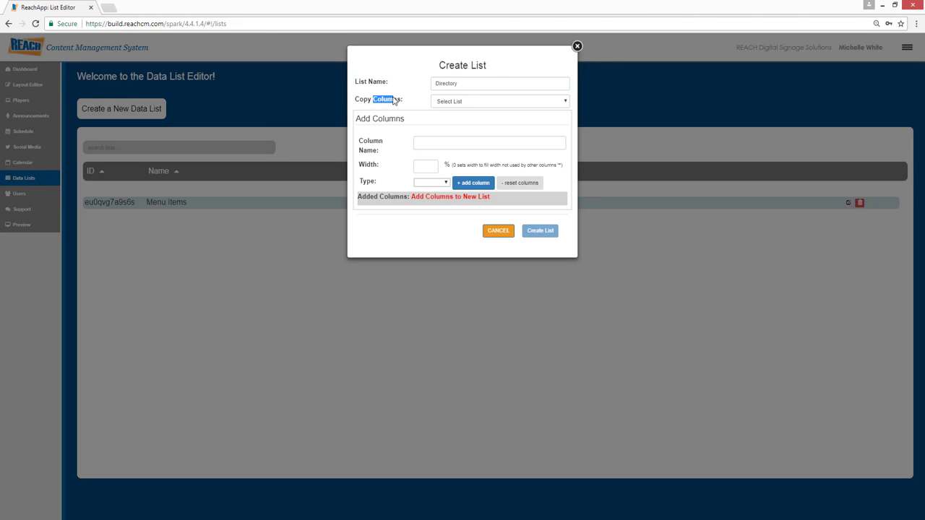
left_click(361, 101)
left_click(452, 102)
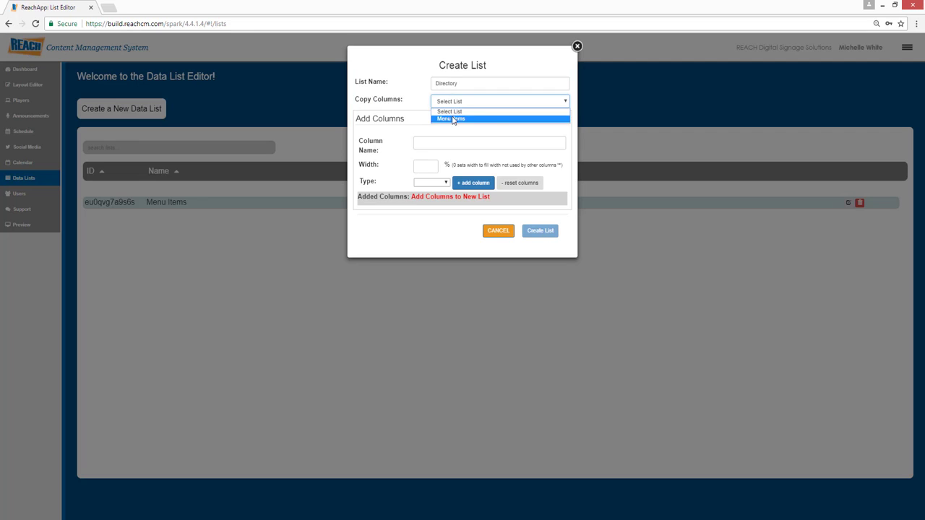
left_click(417, 91)
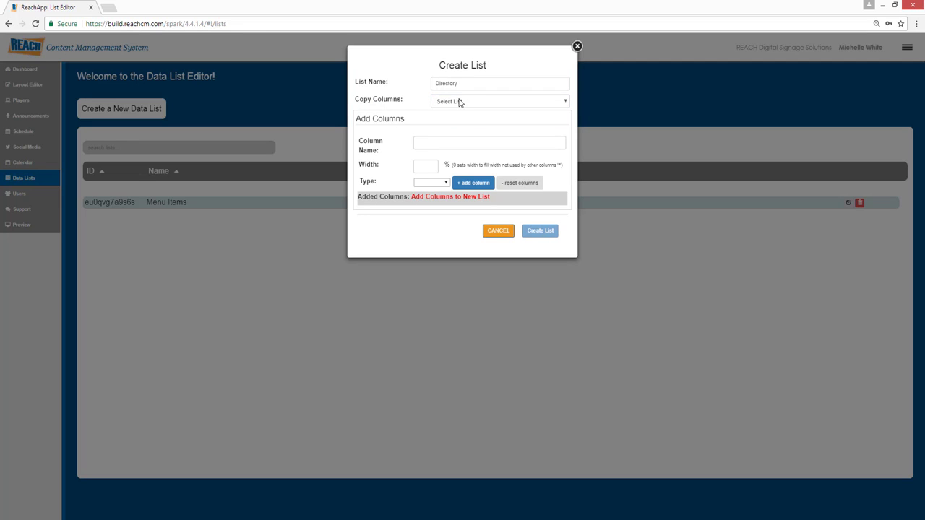
left_click(426, 141)
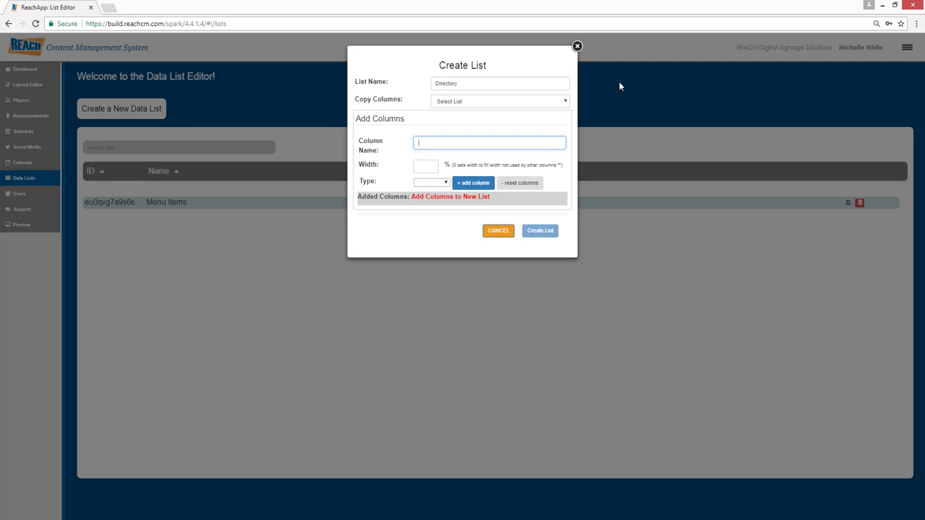
left_click(576, 47)
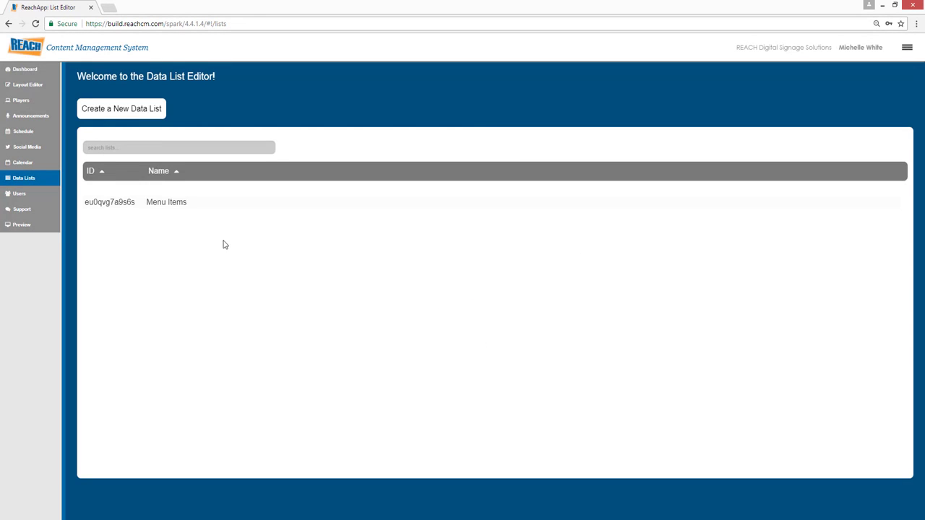